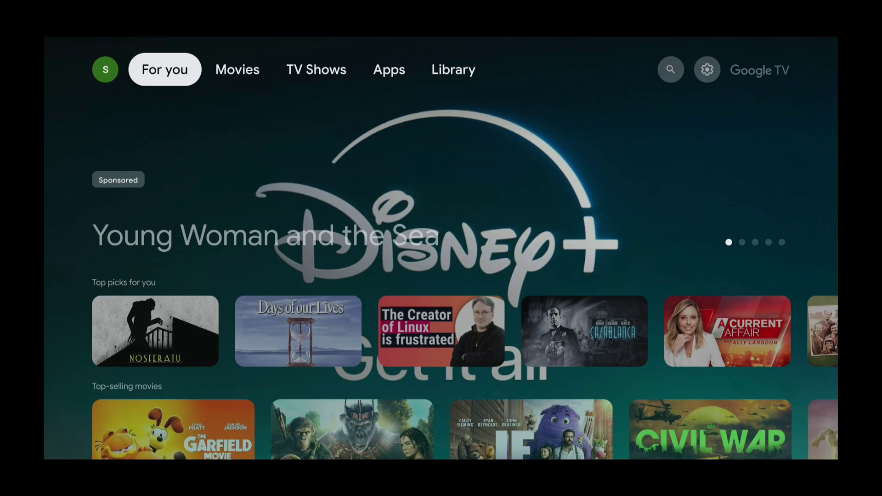
Step: Open Google TV's full Settings through the quick settings panel's All settings gear
{"action": "key", "text": "Right"}
{"action": "key", "text": "Right"}
{"action": "key", "text": "Right"}
{"action": "key", "text": "Right"}
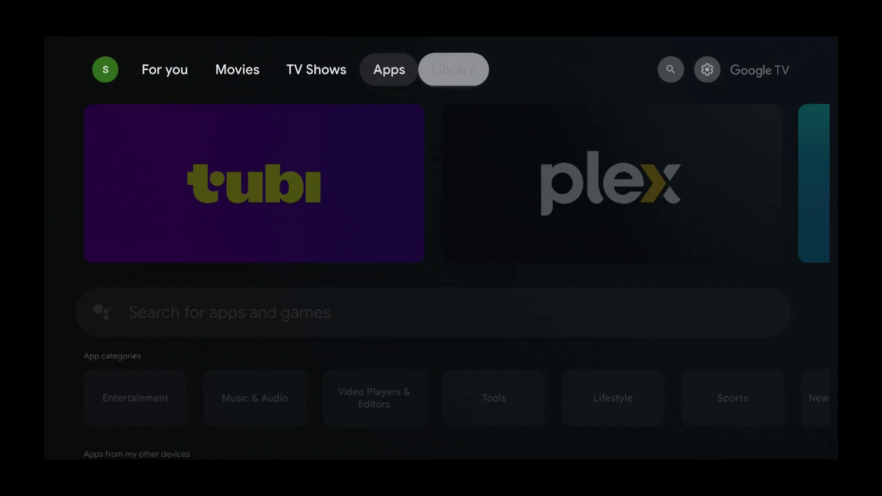
{"action": "key", "text": "Right"}
{"action": "key", "text": "Right"}
{"action": "key", "text": "Return"}
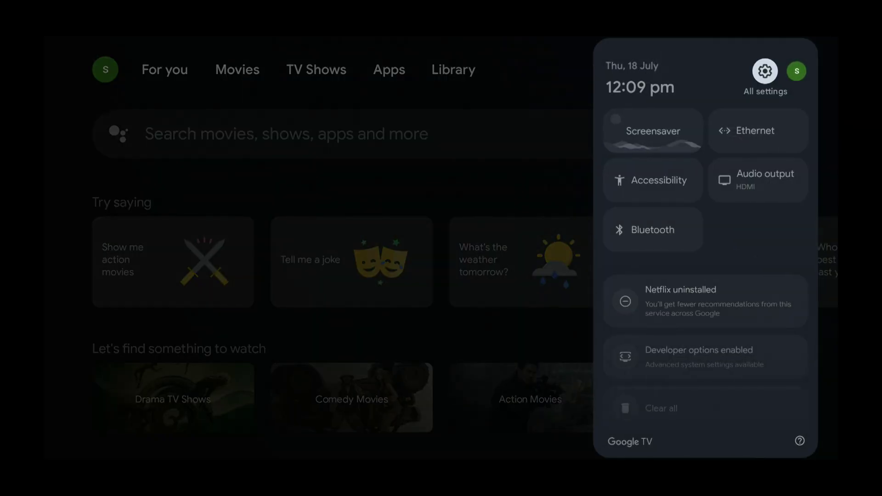
{"action": "key", "text": "Return"}
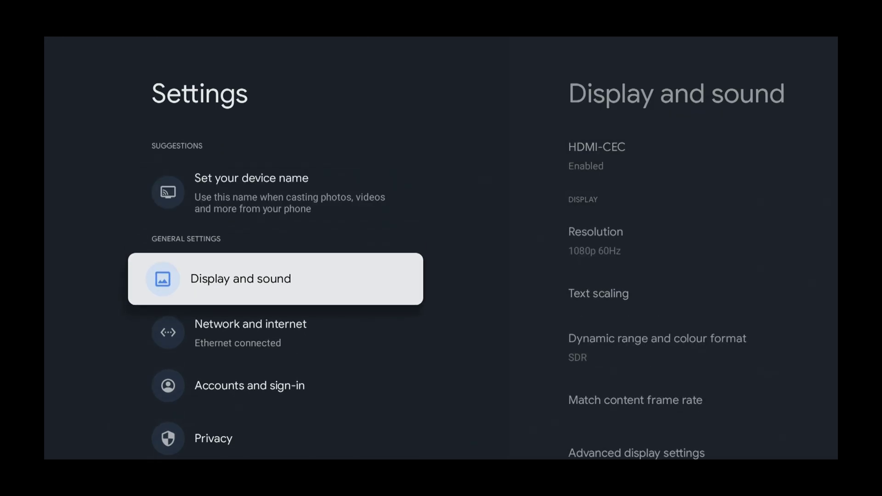
Step: Open Google Play Store's app info page (version 41.6.18-31) from Apps > See all apps with system apps shown
{"action": "key", "text": "Down"}
{"action": "key", "text": "Down"}
{"action": "key", "text": "Down"}
{"action": "key", "text": "Down"}
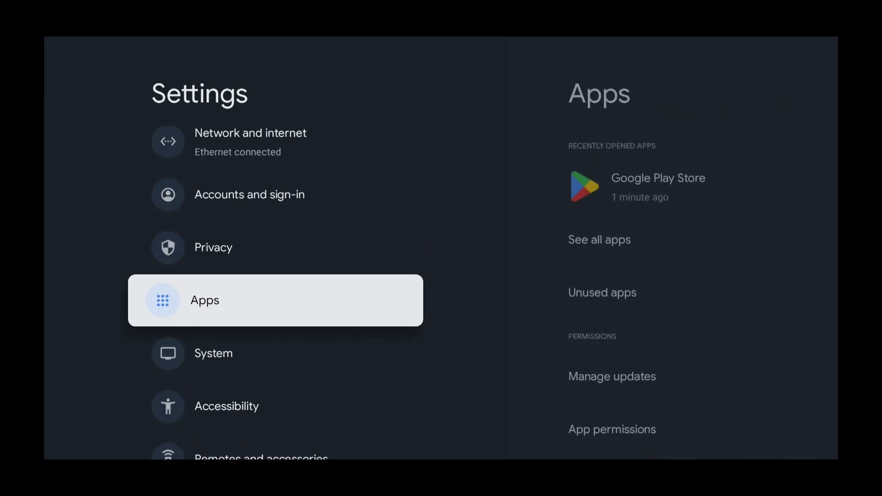
{"action": "key", "text": "Return"}
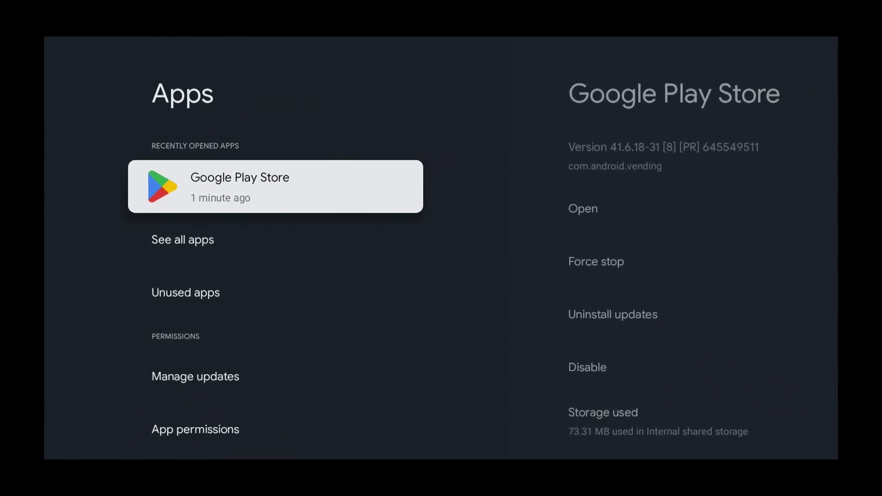
{"action": "key", "text": "Down"}
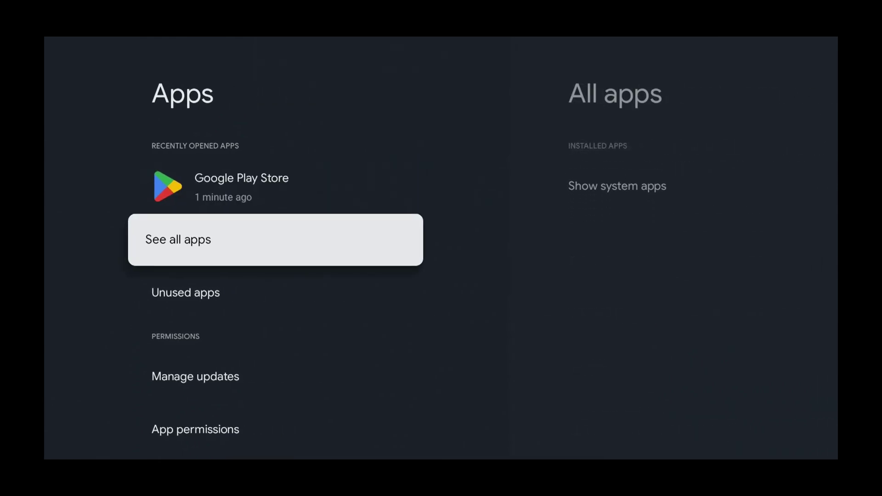
{"action": "key", "text": "Return"}
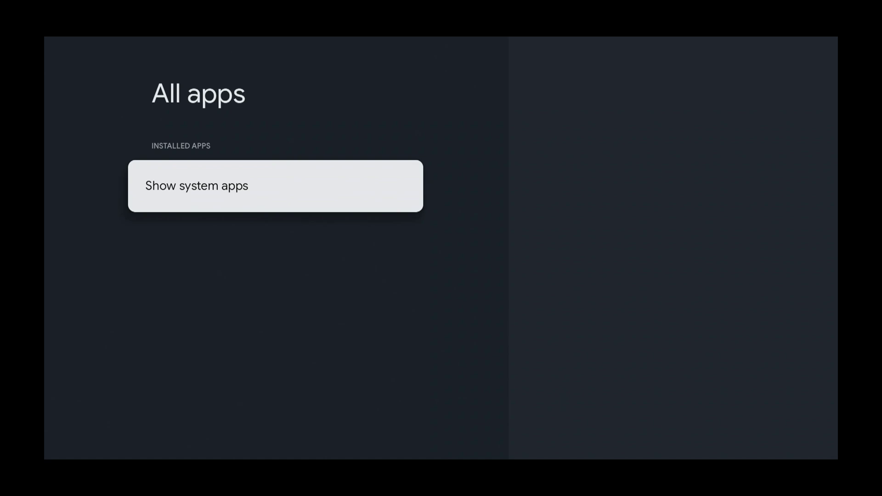
{"action": "key", "text": "Return"}
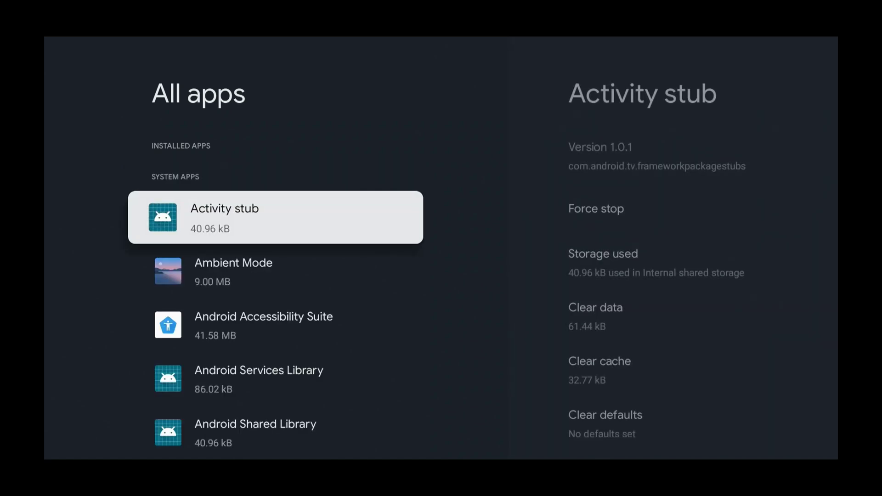
{"action": "key", "text": "Down"}
{"action": "key", "text": "Down"}
{"action": "key", "text": "Down"}
{"action": "key", "text": "Down"}
{"action": "key", "text": "Down"}
{"action": "key", "text": "Down"}
{"action": "key", "text": "Down"}
{"action": "key", "text": "Down"}
{"action": "key", "text": "Down"}
{"action": "key", "text": "Down"}
{"action": "key", "text": "Down"}
{"action": "key", "text": "Down"}
{"action": "key", "text": "Down"}
{"action": "key", "text": "Down"}
{"action": "key", "text": "Down"}
{"action": "key", "text": "Down"}
{"action": "key", "text": "Down"}
{"action": "key", "text": "Down"}
{"action": "key", "text": "Down"}
{"action": "key", "text": "Down"}
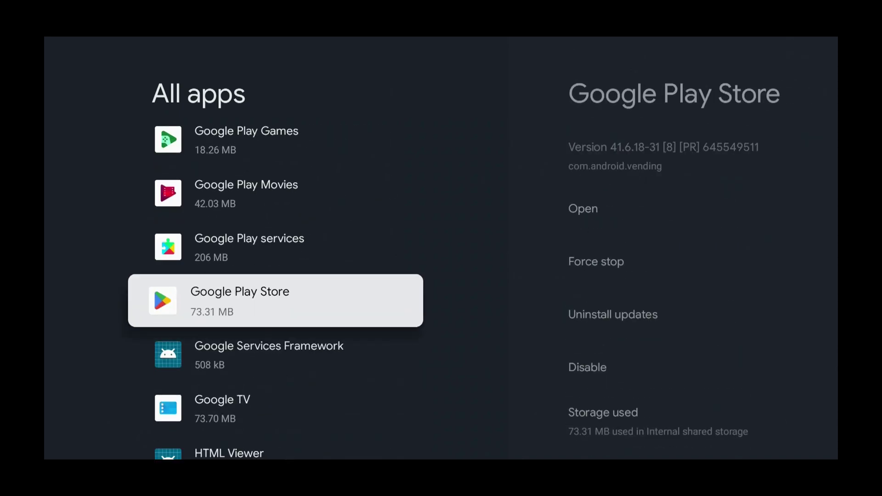
{"action": "key", "text": "Return"}
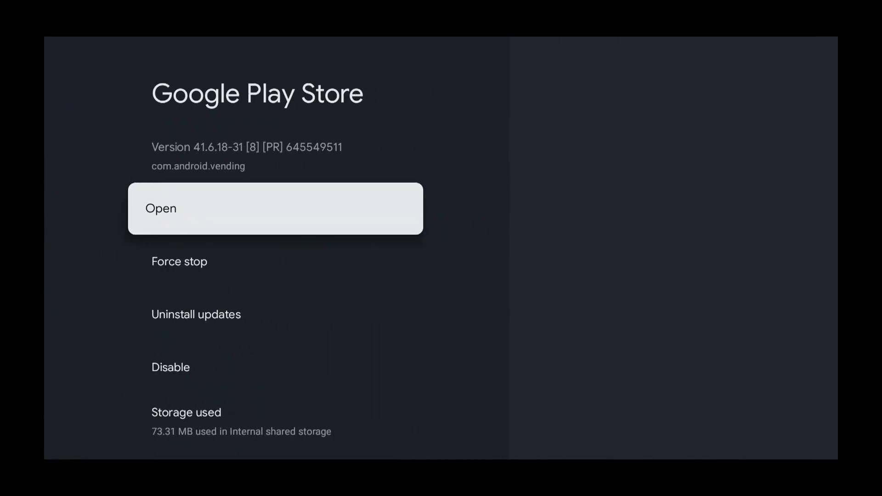
Step: Launch Google Play Store and go to its text search page
{"action": "key", "text": "Return"}
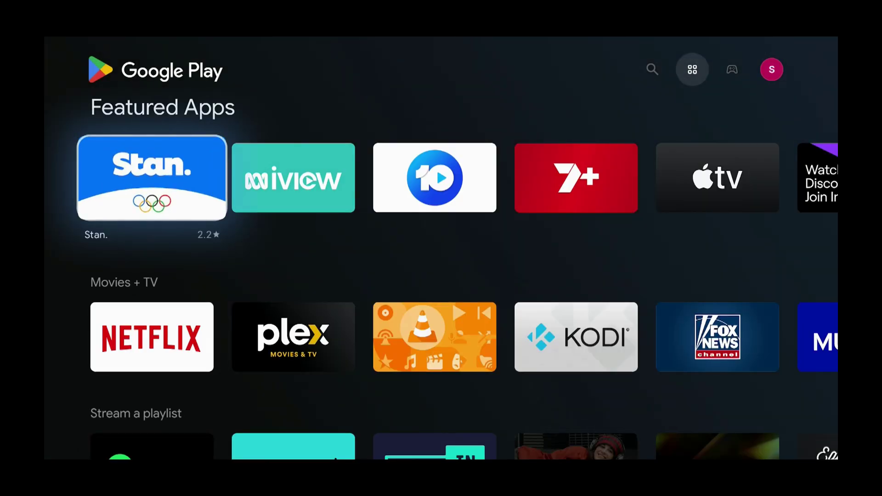
{"action": "key", "text": "Up"}
{"action": "key", "text": "Left"}
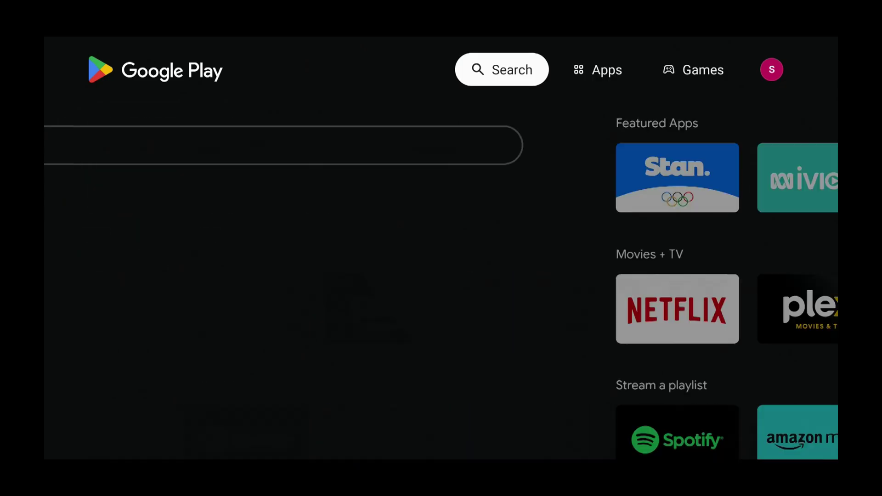
{"action": "key", "text": "Down"}
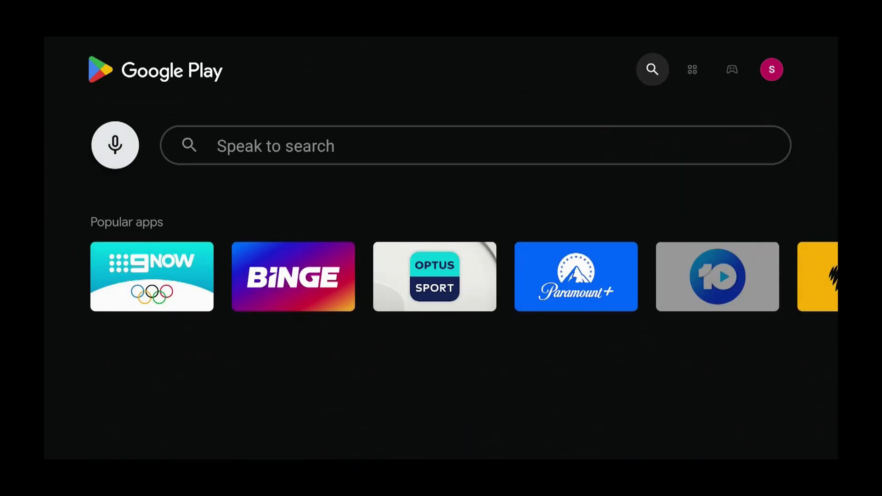
{"action": "key", "text": "Right"}
Step: Enter the query 'sbs on demand' in the Play Store search field
{"action": "key", "text": "Return"}
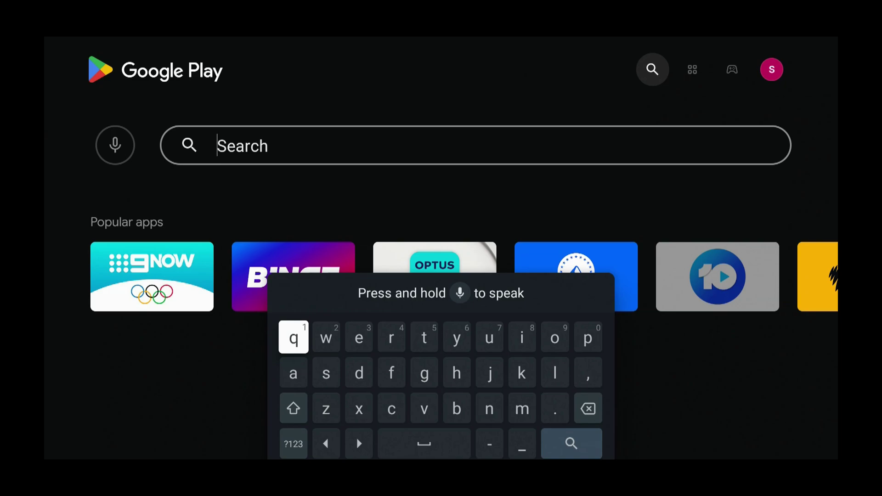
{"action": "type", "text": "sb"}
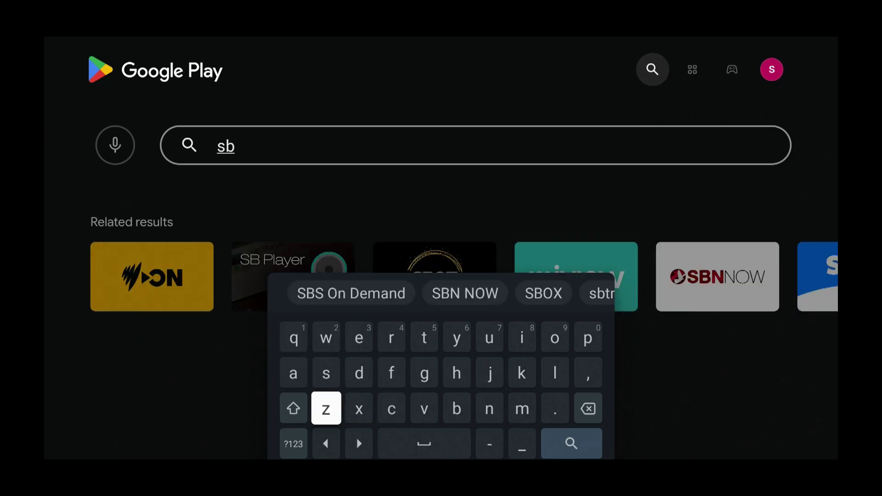
{"action": "type", "text": "s on demand"}
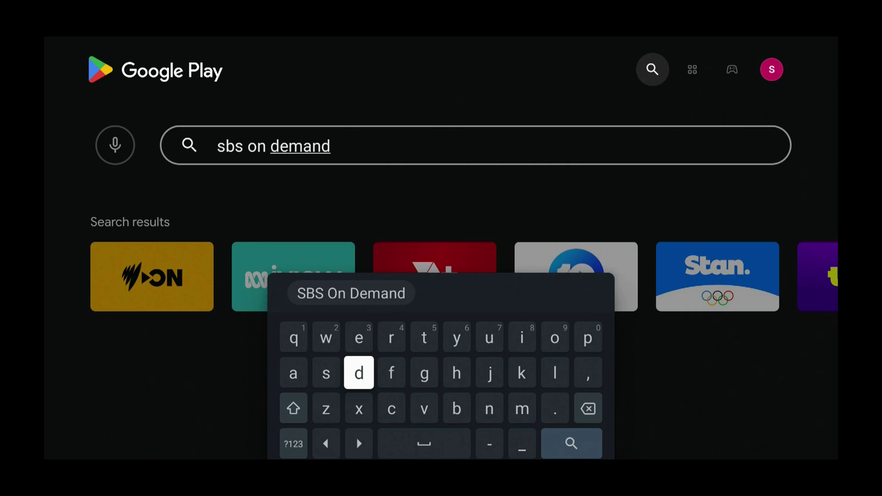
{"action": "key", "text": "Right"}
{"action": "key", "text": "Right"}
{"action": "key", "text": "Right"}
{"action": "key", "text": "Right"}
{"action": "key", "text": "Right"}
{"action": "key", "text": "Right"}
{"action": "key", "text": "Down"}
{"action": "key", "text": "Down"}
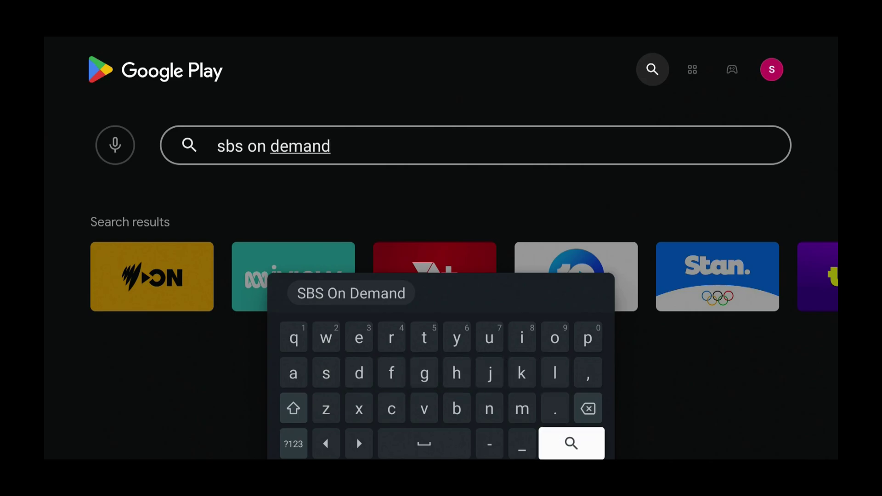
Step: Run the search, install SBS On Demand from its app page, and return to the home screen
{"action": "key", "text": "Return"}
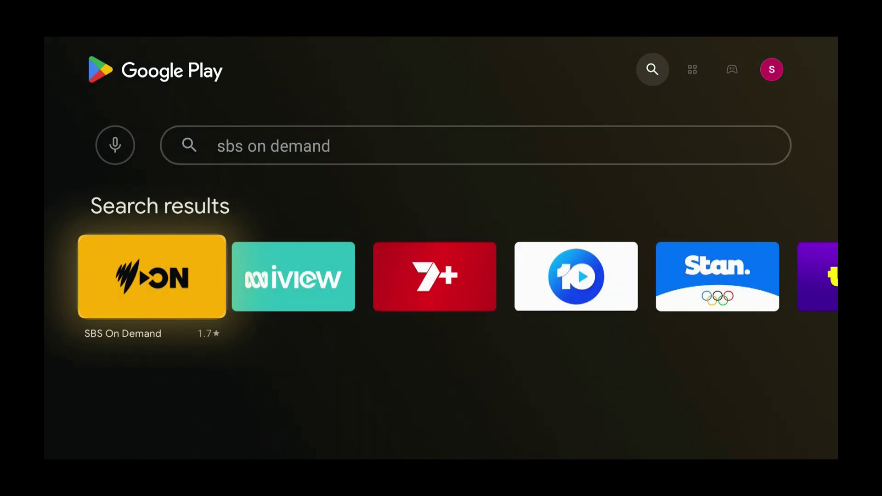
{"action": "key", "text": "Return"}
{"action": "key", "text": "Return"}
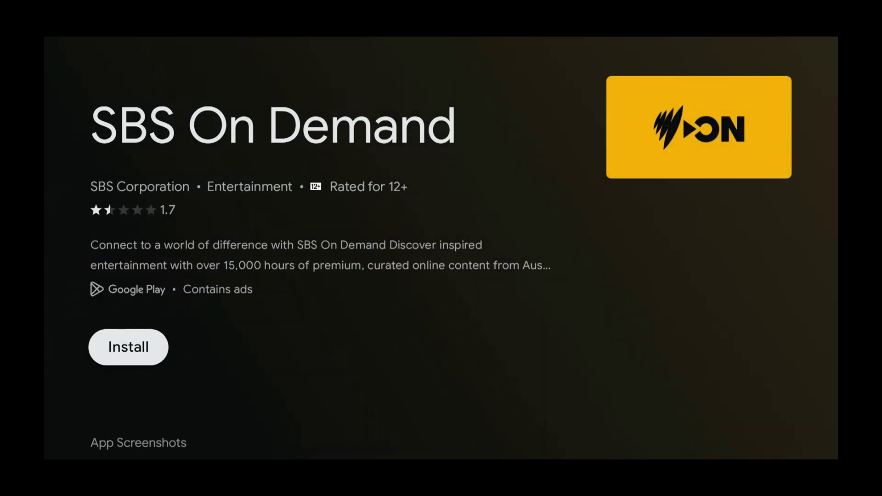
{"action": "key", "text": "Return"}
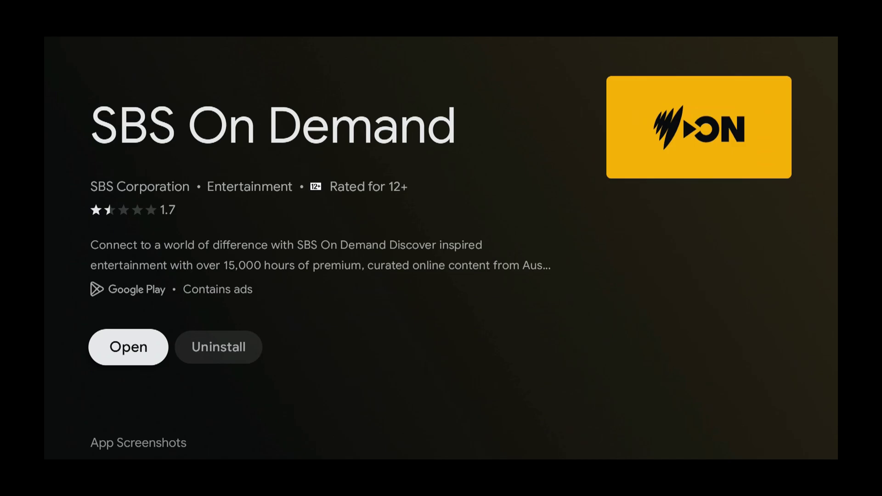
{"action": "key", "text": "Escape"}
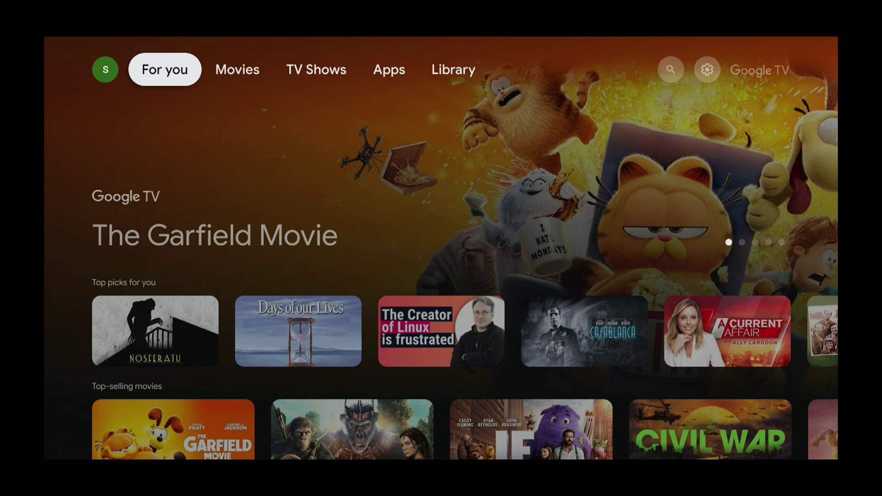
Step: Find SBS On Demand in Your apps, first on the Apps tab, then on For you
{"action": "key", "text": "Right"}
{"action": "key", "text": "Right"}
{"action": "key", "text": "Right"}
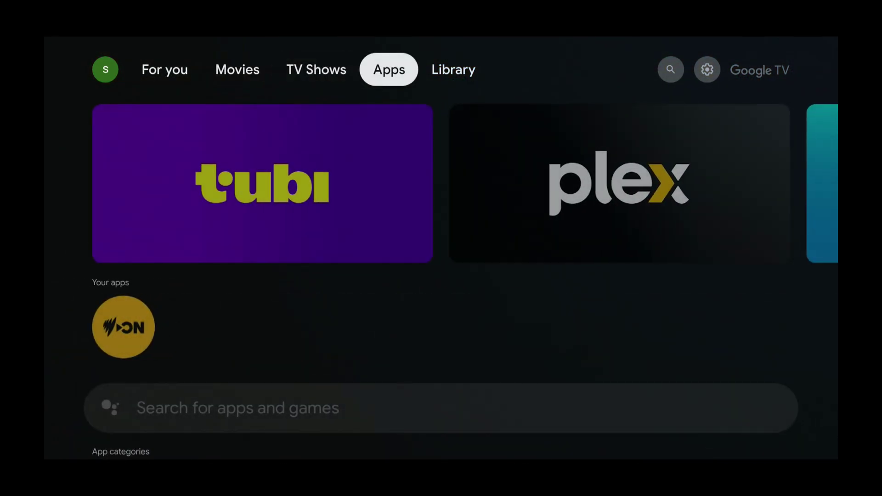
{"action": "key", "text": "Down"}
{"action": "key", "text": "Down"}
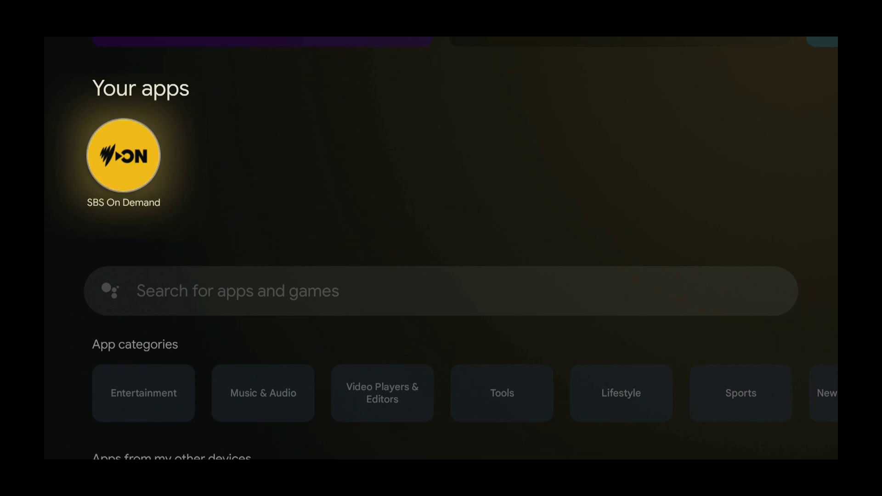
{"action": "key", "text": "Escape"}
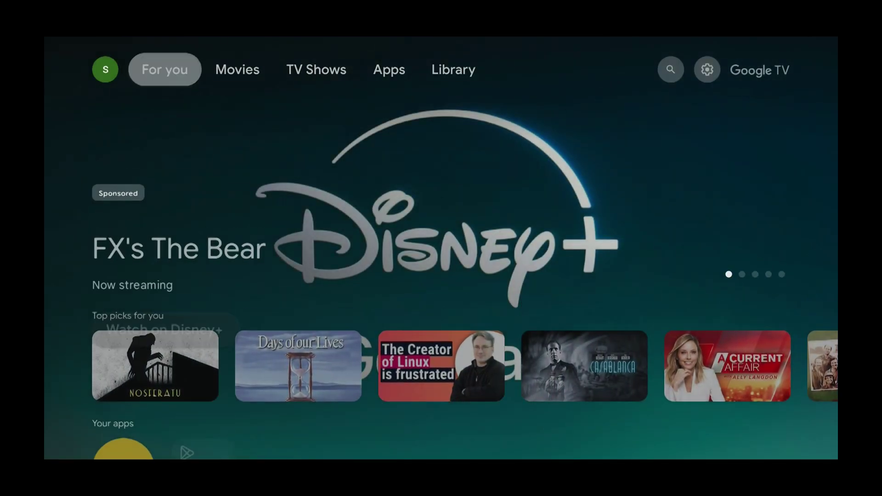
{"action": "key", "text": "Down"}
{"action": "key", "text": "Down"}
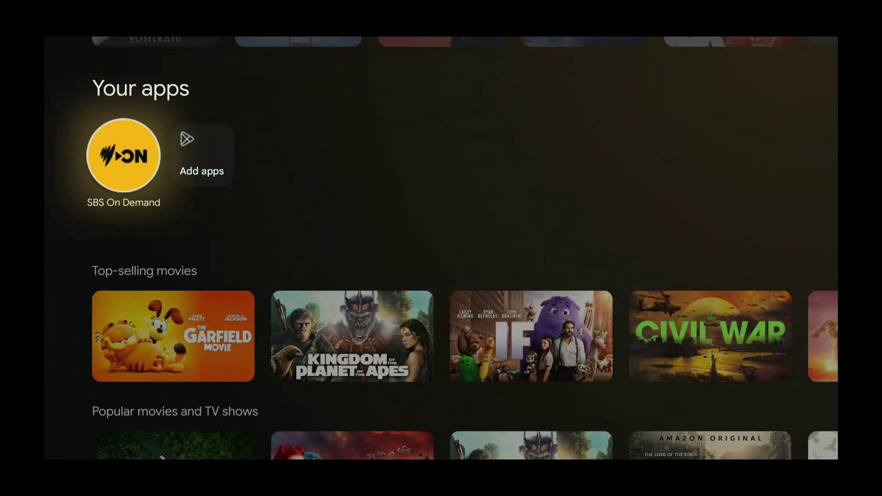